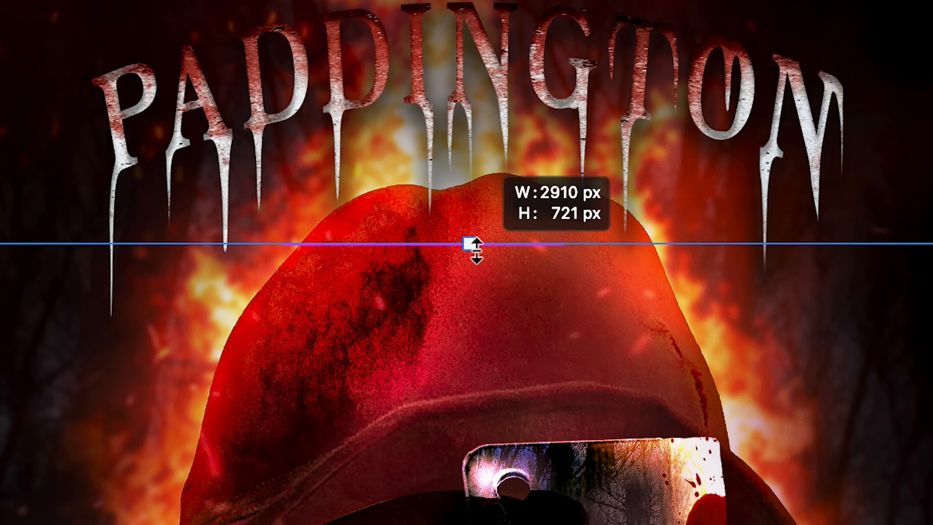
Step: Resize the layer over the Paddington poster's title and red hat to about 2910 × 721 px
{"action": "left_click_drag", "start_coordinate": [476, 250], "coordinate": [471, 244]}
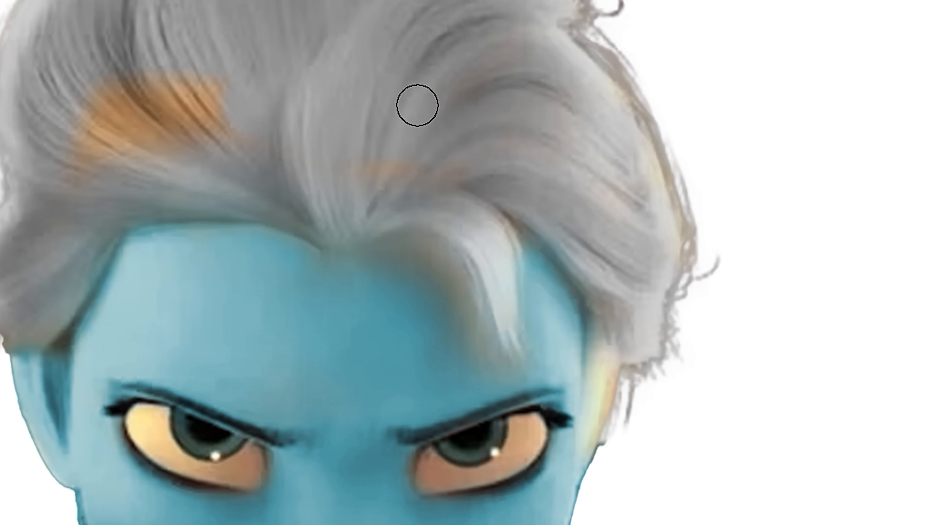
Step: Paint the remaining orange hair grey and clip the cloudy white eye images into both of the character's eye sockets
{"action": "mouse_move", "coordinate": [416, 102]}
{"action": "left_mouse_down"}
{"action": "mouse_move", "coordinate": [185, 67]}
{"action": "mouse_move", "coordinate": [460, 204]}
{"action": "mouse_move", "coordinate": [131, 348]}
{"action": "left_mouse_up"}
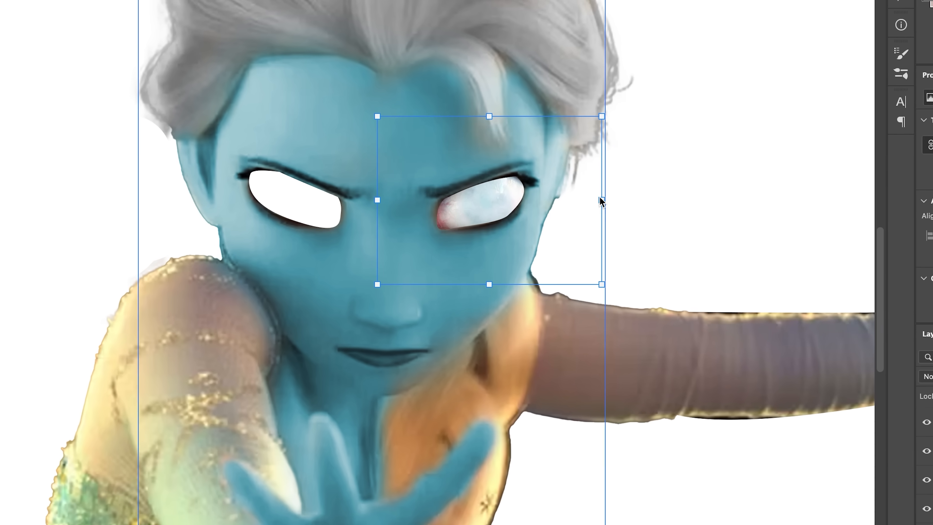
{"action": "left_click_drag", "start_coordinate": [600, 202], "coordinate": [604, 204]}
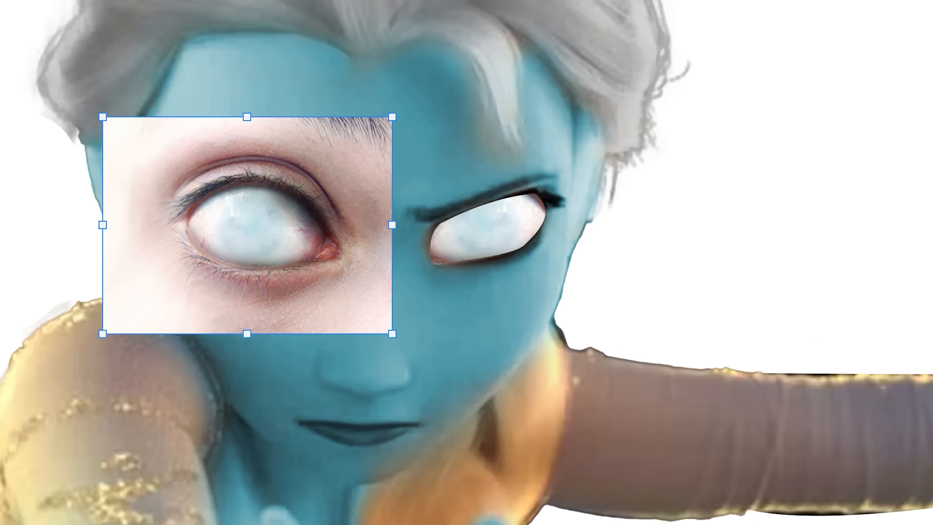
{"action": "key", "text": "ctrl+alt+g"}
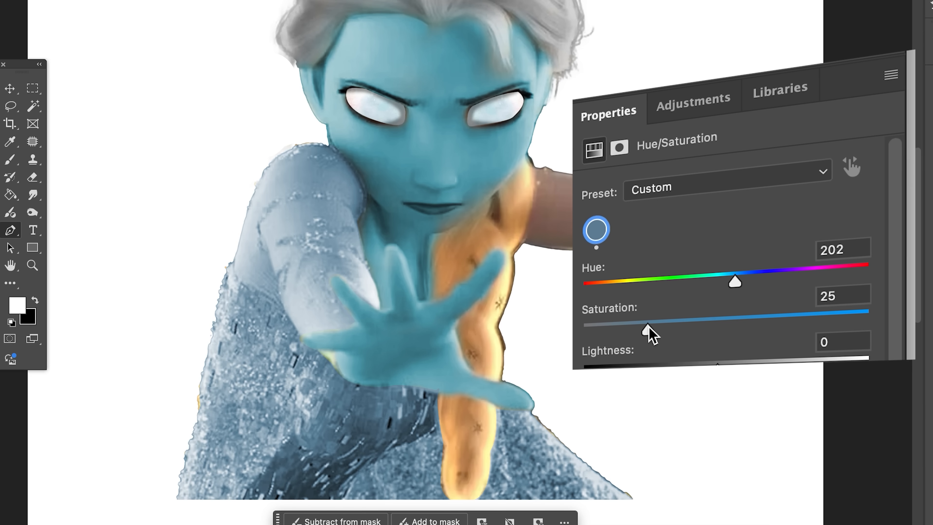
Step: Increase the saturation of the dress colorized with hue 202 and position the lightning veins over the character's face
{"action": "left_click_drag", "start_coordinate": [646, 329], "coordinate": [766, 327]}
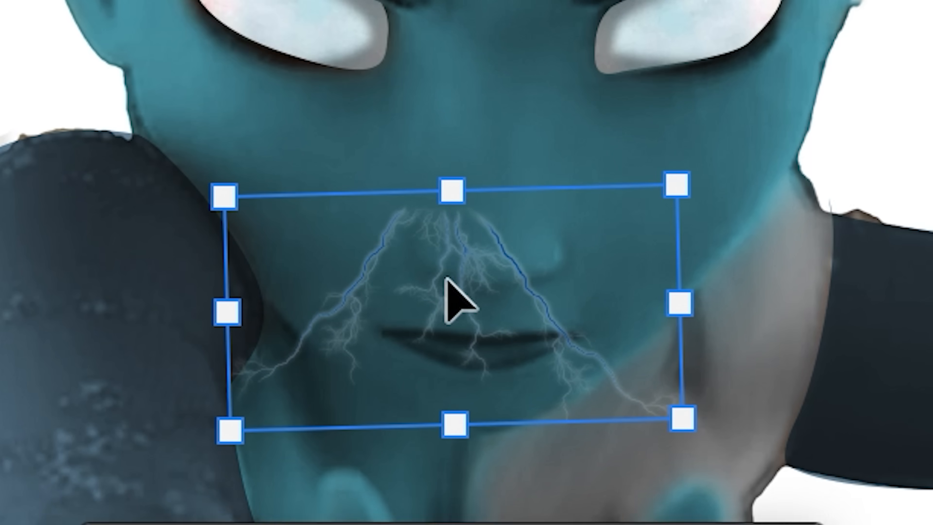
{"action": "left_click_drag", "start_coordinate": [452, 298], "coordinate": [511, 223]}
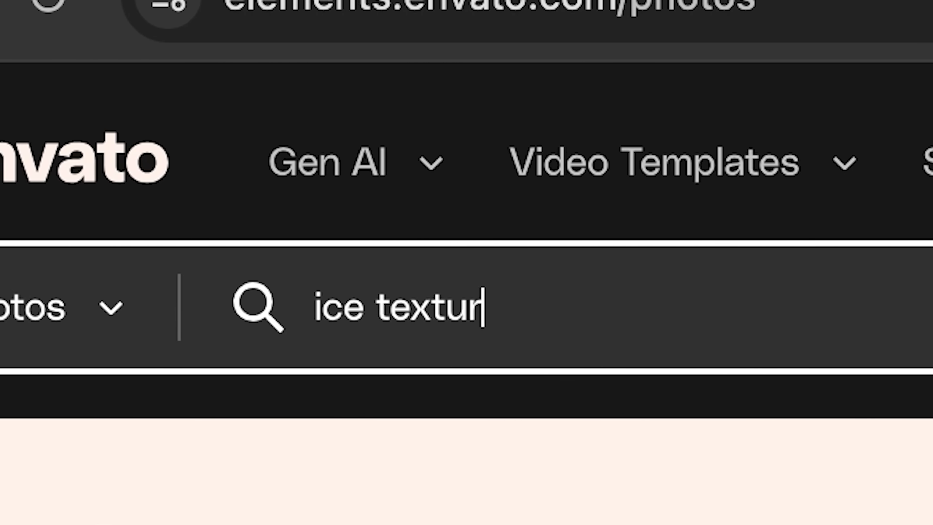
Step: Search Envato photos for "ice texture" and browse the results for a frozen surface
{"action": "type", "text": "e textur"}
{"action": "key", "text": "Return"}
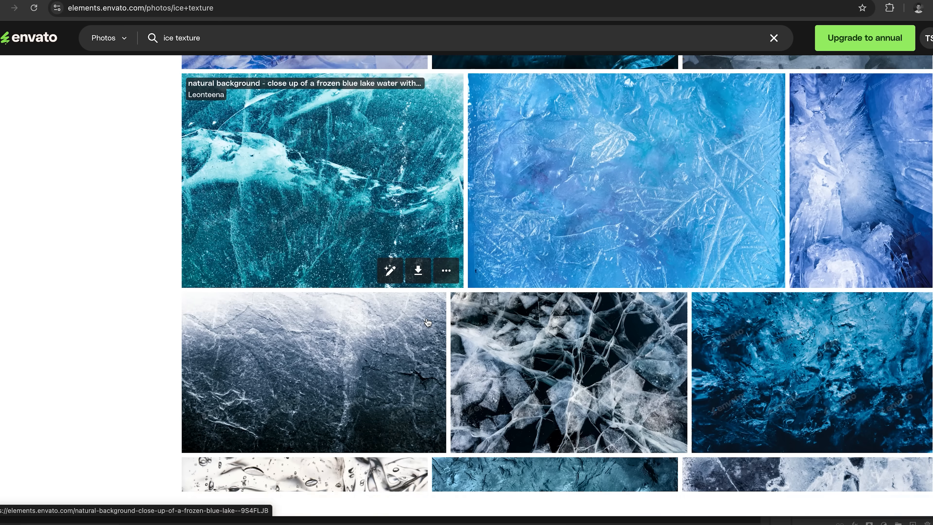
{"action": "scroll", "coordinate": [314, 358], "scroll_direction": "down", "scroll_amount": 1}
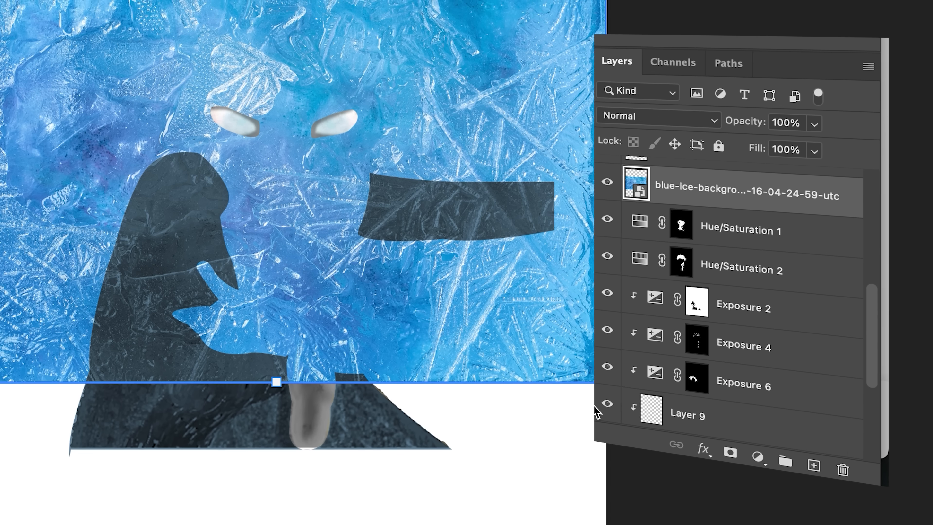
Step: Cycle through the blend modes of the blue ice texture layer to blend it with the character beneath
{"action": "left_click", "coordinate": [625, 121]}
{"action": "key", "text": "Down"}
{"action": "key", "text": "Down"}
{"action": "key", "text": "Down"}
{"action": "key", "text": "Down"}
{"action": "key", "text": "Down"}
{"action": "key", "text": "Down"}
{"action": "key", "text": "Down"}
{"action": "key", "text": "Down"}
{"action": "key", "text": "Down"}
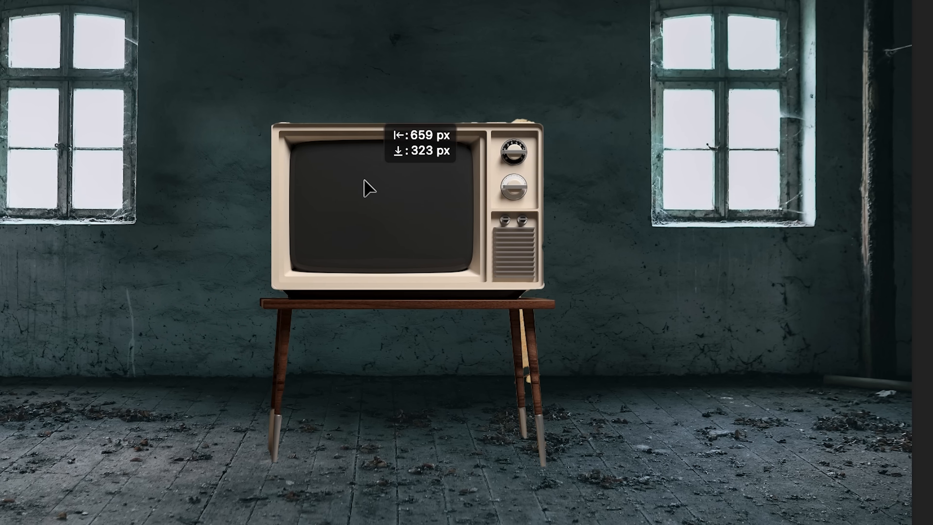
Step: Position the vintage television in the abandoned room and move the snowy Olaf scene over its screen
{"action": "left_click_drag", "start_coordinate": [365, 187], "coordinate": [358, 198]}
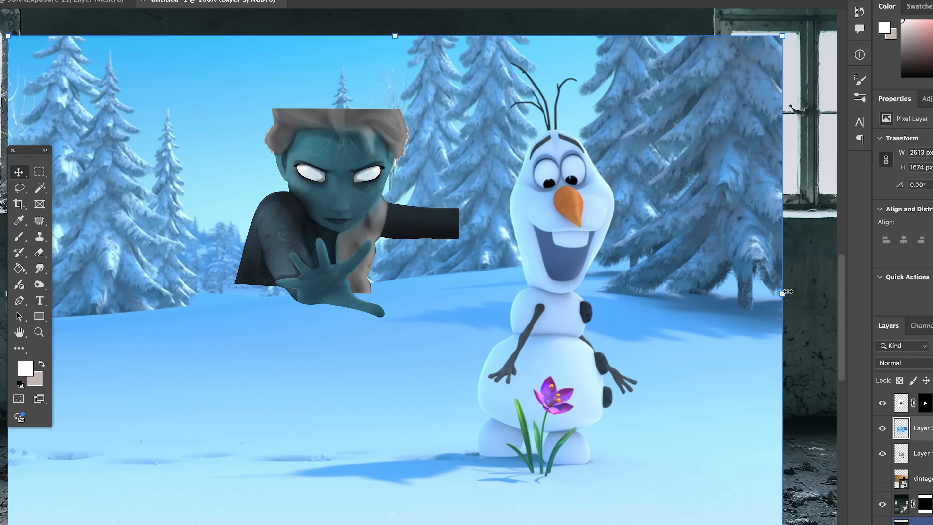
{"action": "left_click_drag", "start_coordinate": [441, 258], "coordinate": [551, 335]}
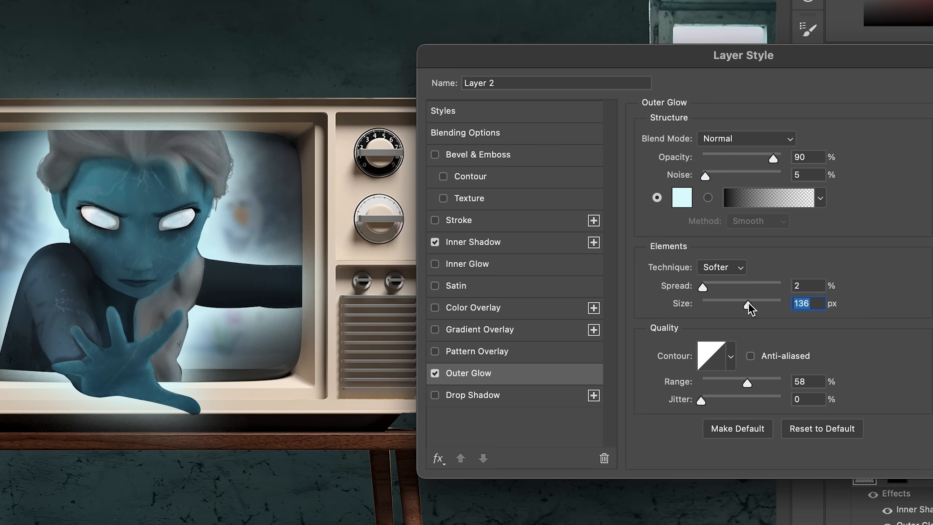
Step: Increase the size of the pale cyan Outer Glow on the television screen layer
{"action": "left_click_drag", "start_coordinate": [754, 307], "coordinate": [805, 305]}
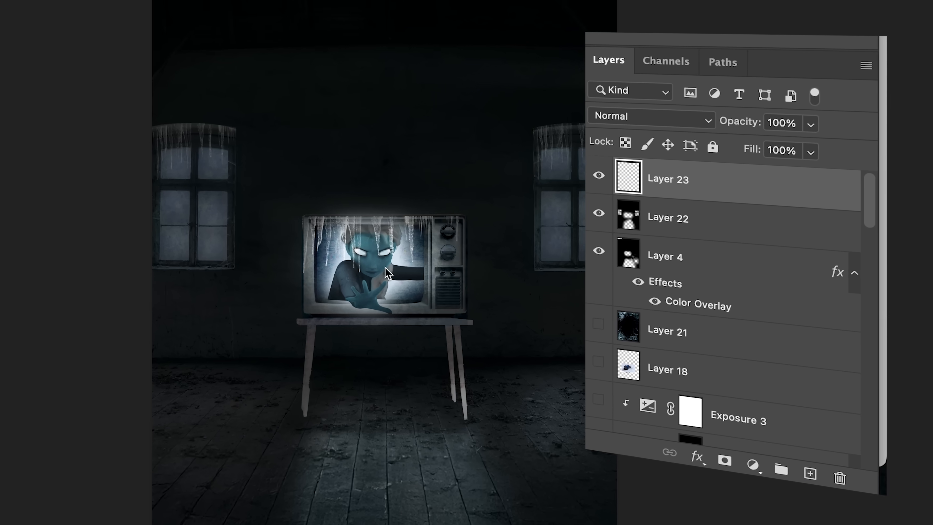
Step: Try blend modes, including Linear Dodge (Add), for the cyan glow layer around the television
{"action": "left_click", "coordinate": [663, 125]}
{"action": "key", "text": "Down"}
{"action": "key", "text": "Down"}
{"action": "key", "text": "Down"}
{"action": "key", "text": "Down"}
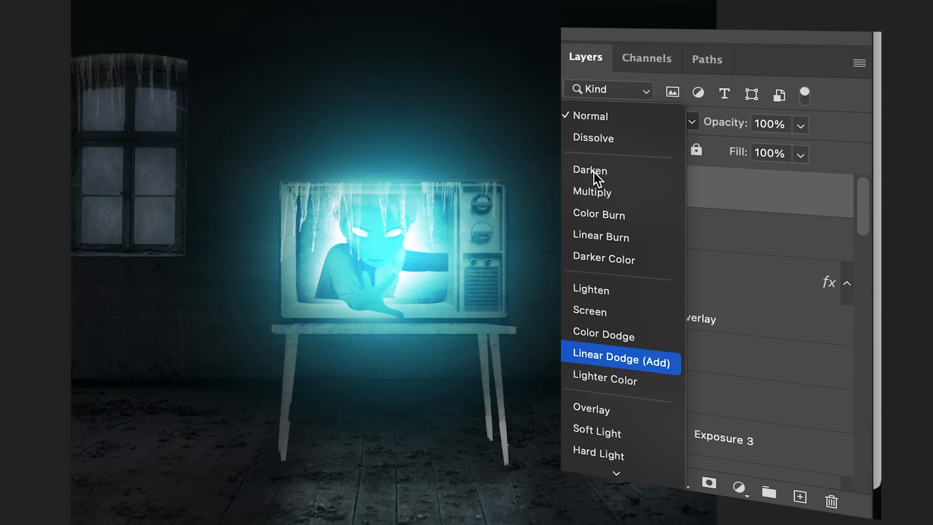
Step: Paint a soft cyan glow on the floor in front of the television and blend its layer with the floorboards
{"action": "mouse_move", "coordinate": [372, 408]}
{"action": "left_mouse_down"}
{"action": "mouse_move", "coordinate": [405, 441]}
{"action": "mouse_move", "coordinate": [371, 437]}
{"action": "left_mouse_up"}
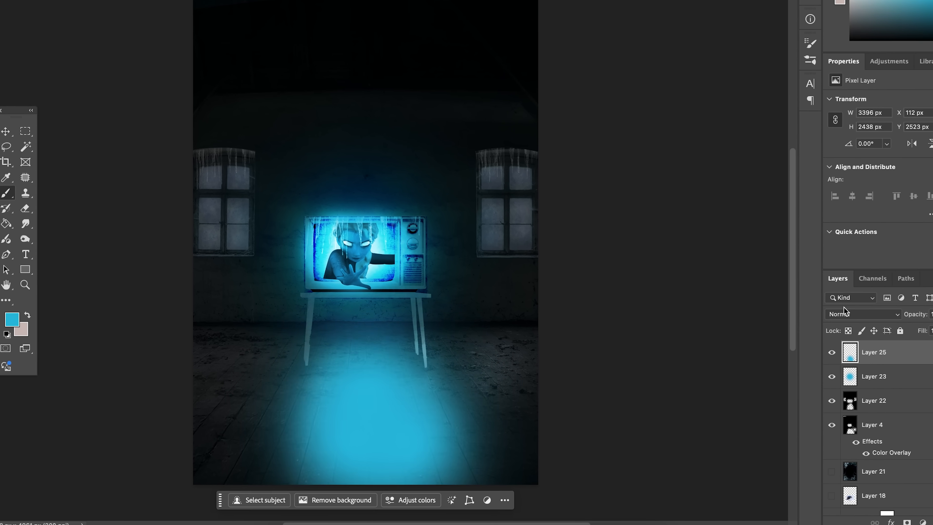
{"action": "left_click", "coordinate": [823, 323]}
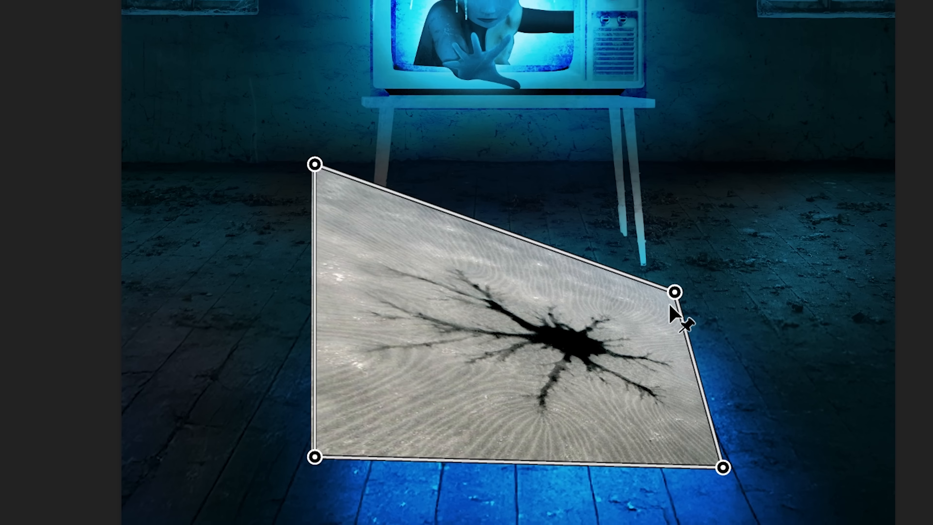
Step: Distort the cracked hole image to match the floor's perspective and position the crack below the television
{"action": "left_click_drag", "start_coordinate": [314, 165], "coordinate": [349, 304]}
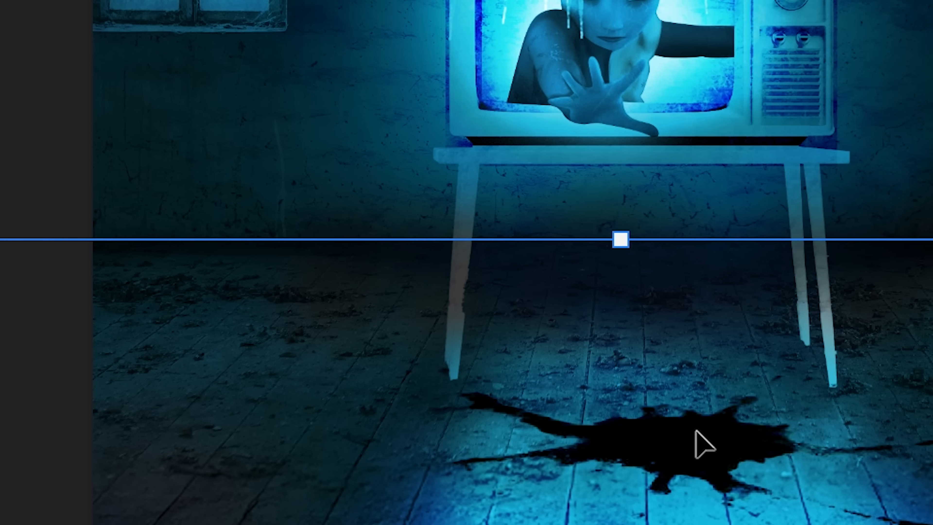
{"action": "left_click_drag", "start_coordinate": [697, 423], "coordinate": [677, 391]}
{"action": "left_click_drag", "start_coordinate": [681, 451], "coordinate": [674, 388]}
{"action": "left_click_drag", "start_coordinate": [709, 364], "coordinate": [692, 364]}
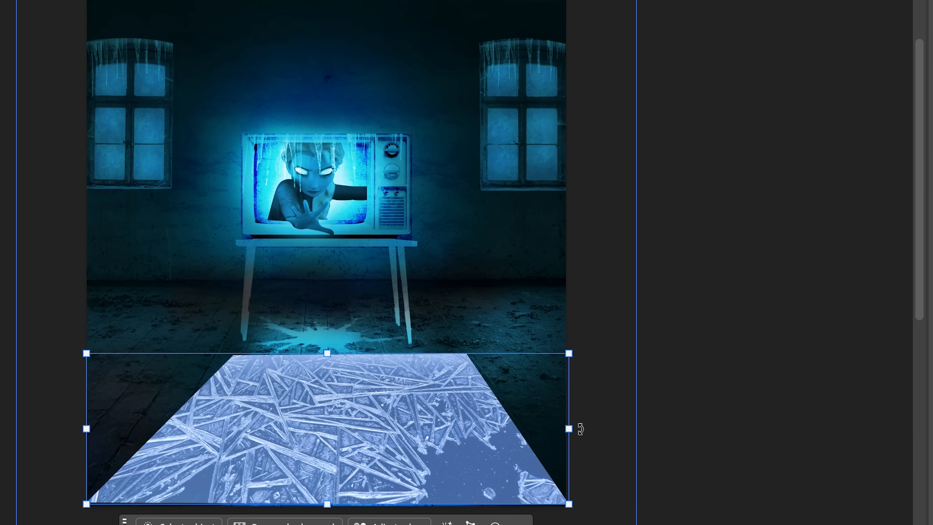
Step: Widen the perspective ice texture, position it across the floor, and set its blend mode to Screen
{"action": "left_click_drag", "start_coordinate": [575, 430], "coordinate": [658, 429]}
{"action": "left_click_drag", "start_coordinate": [412, 444], "coordinate": [397, 385]}
{"action": "left_click_drag", "start_coordinate": [323, 440], "coordinate": [322, 485]}
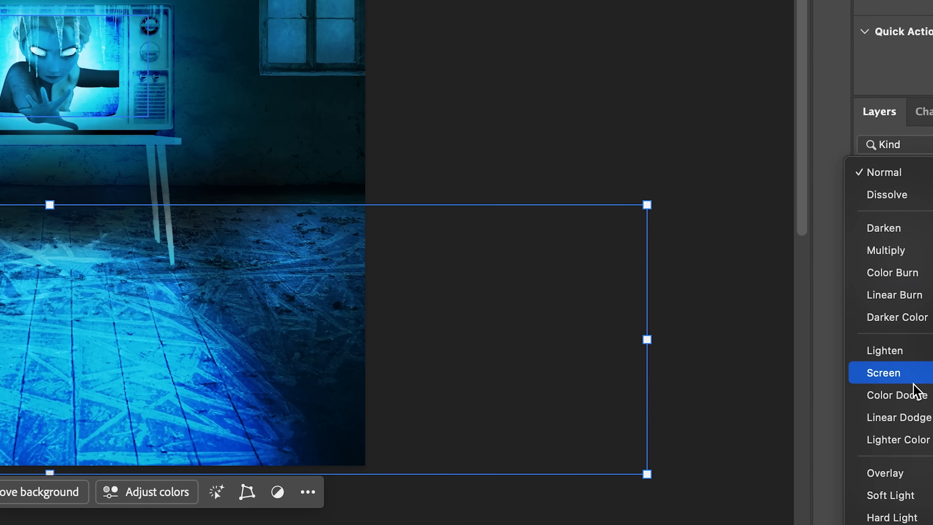
{"action": "left_click", "coordinate": [890, 374]}
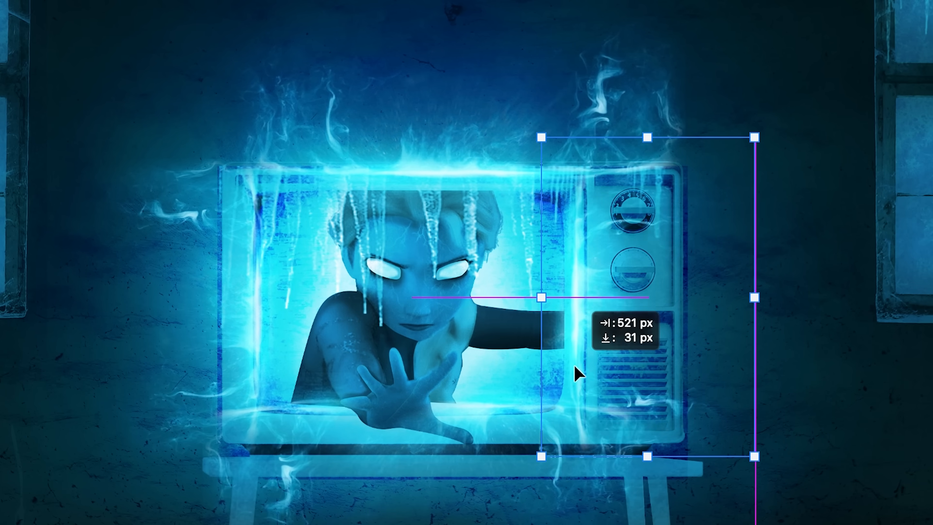
Step: Position the smoke wisps beside the television's screen and place the mirrored second armchair opposite the first
{"action": "left_click_drag", "start_coordinate": [574, 364], "coordinate": [541, 364]}
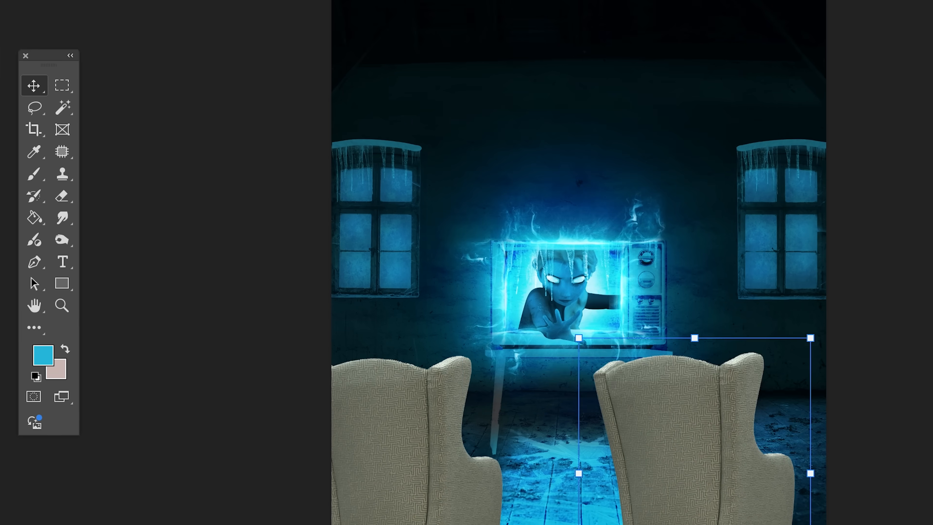
{"action": "mouse_move", "coordinate": [184, 166]}
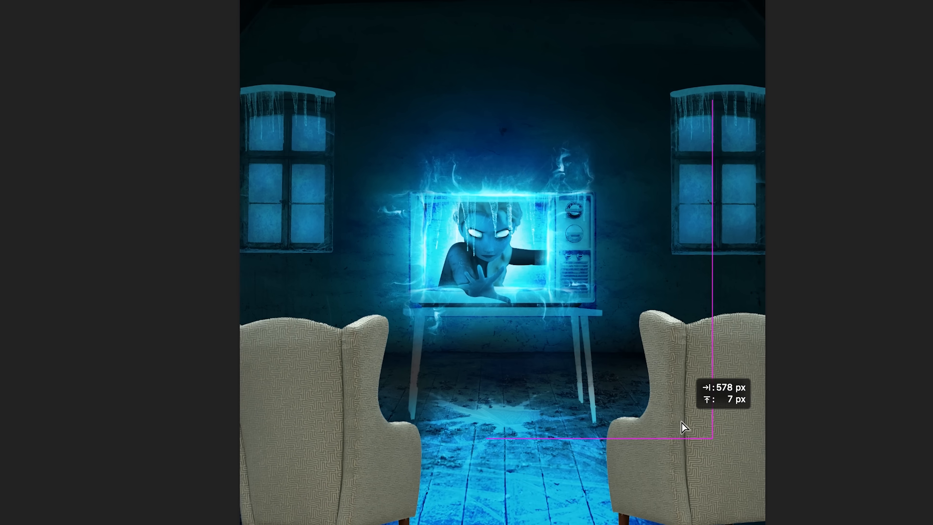
{"action": "left_click_drag", "start_coordinate": [682, 423], "coordinate": [621, 363]}
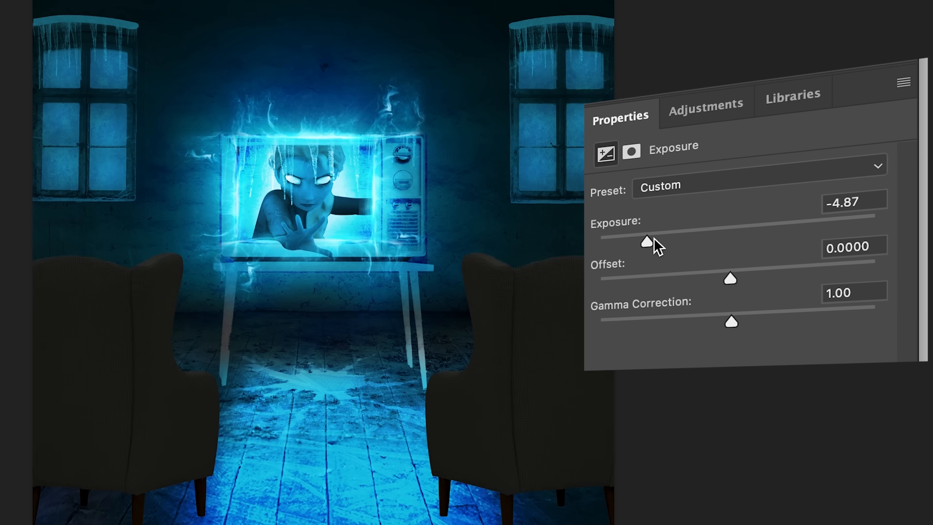
Step: Adjust the armchairs' darkening Exposure and paint a rim light along the inner edge of the armchair wing
{"action": "left_click_drag", "start_coordinate": [656, 246], "coordinate": [678, 243]}
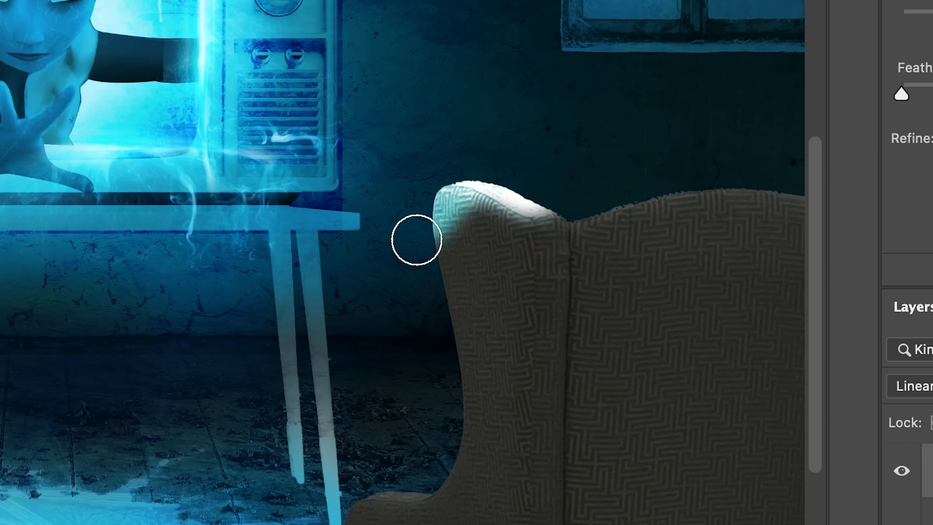
{"action": "mouse_move", "coordinate": [416, 239]}
{"action": "left_mouse_down"}
{"action": "mouse_move", "coordinate": [436, 329]}
{"action": "mouse_move", "coordinate": [416, 393]}
{"action": "left_mouse_up"}
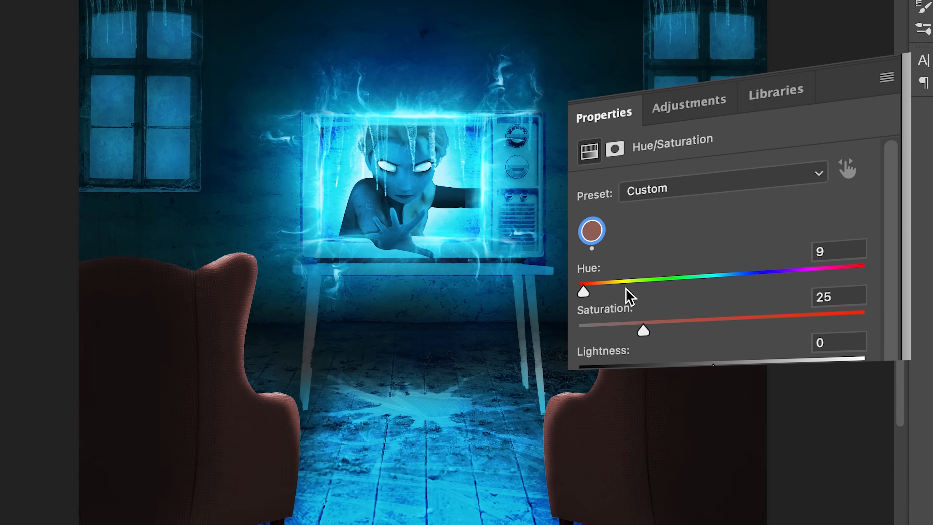
Step: Shift the armchairs' colorized hue from red toward blue and colorize the standing figure with a hue of about 126
{"action": "left_click_drag", "start_coordinate": [625, 294], "coordinate": [716, 284]}
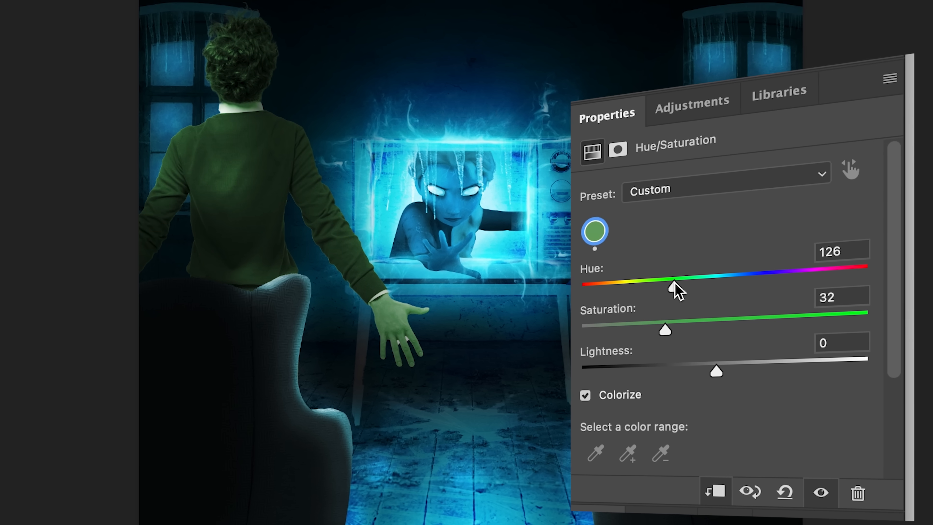
{"action": "left_click_drag", "start_coordinate": [674, 286], "coordinate": [676, 285]}
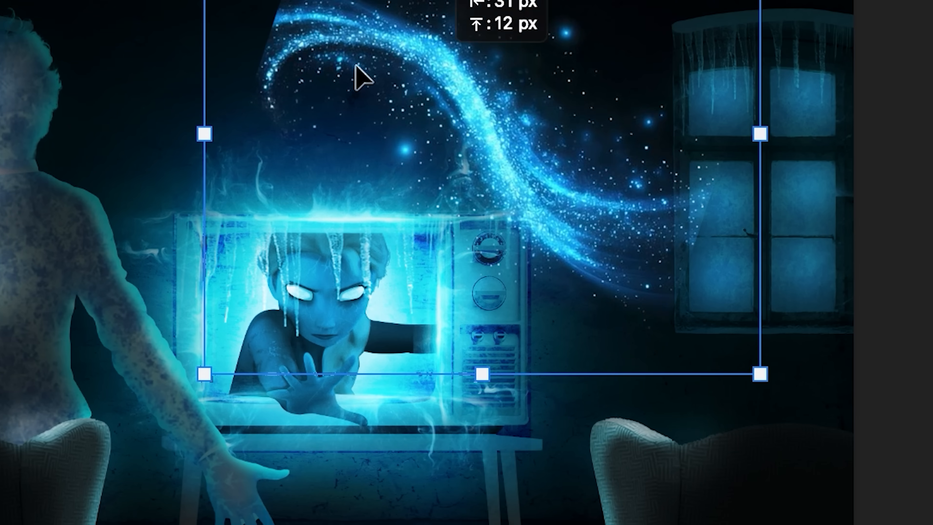
Step: Position the sparkling magic swirl near the television and adjust a cyan Hard Light Outer Glow on the light in the character's palm
{"action": "left_click_drag", "start_coordinate": [358, 78], "coordinate": [275, 202]}
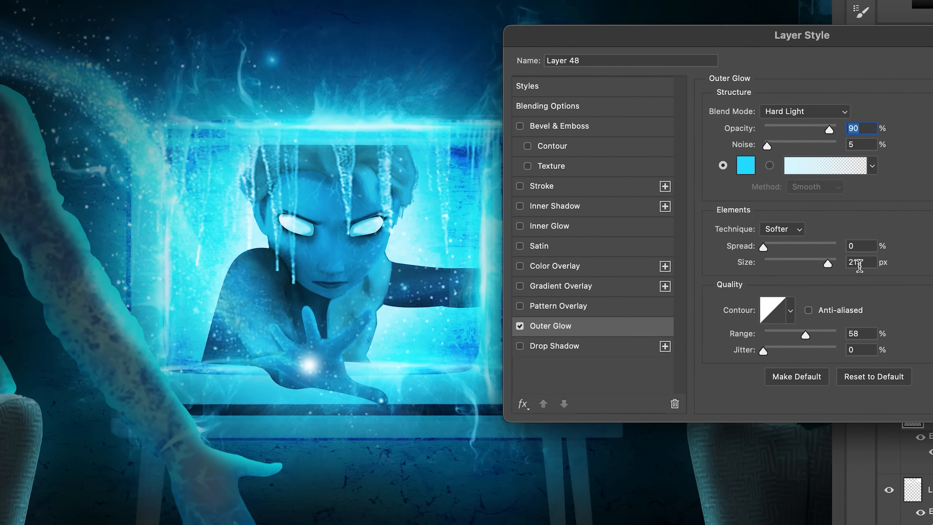
{"action": "left_click_drag", "start_coordinate": [746, 248], "coordinate": [757, 246]}
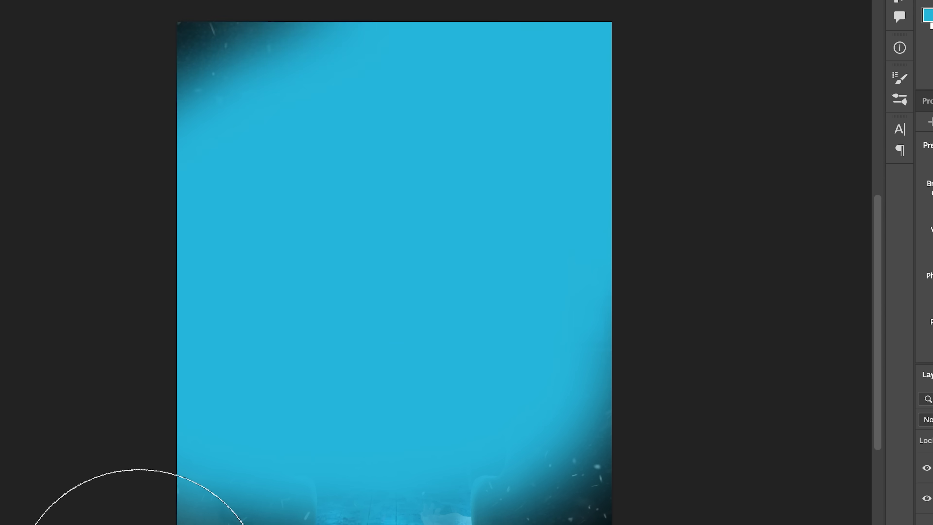
Step: Cover the poster with soft cyan brush paint and open the blend mode choices for that layer
{"action": "left_click_drag", "start_coordinate": [139, 524], "coordinate": [514, 524]}
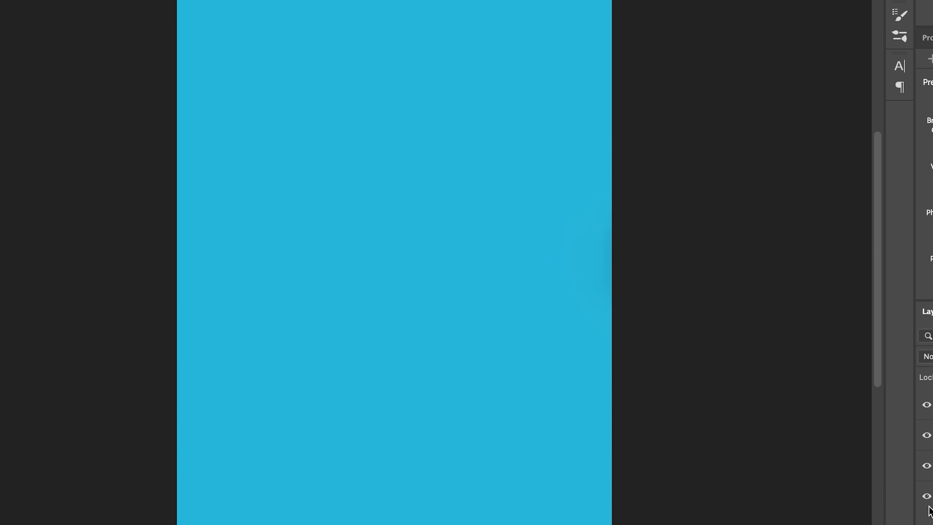
{"action": "left_click", "coordinate": [929, 357]}
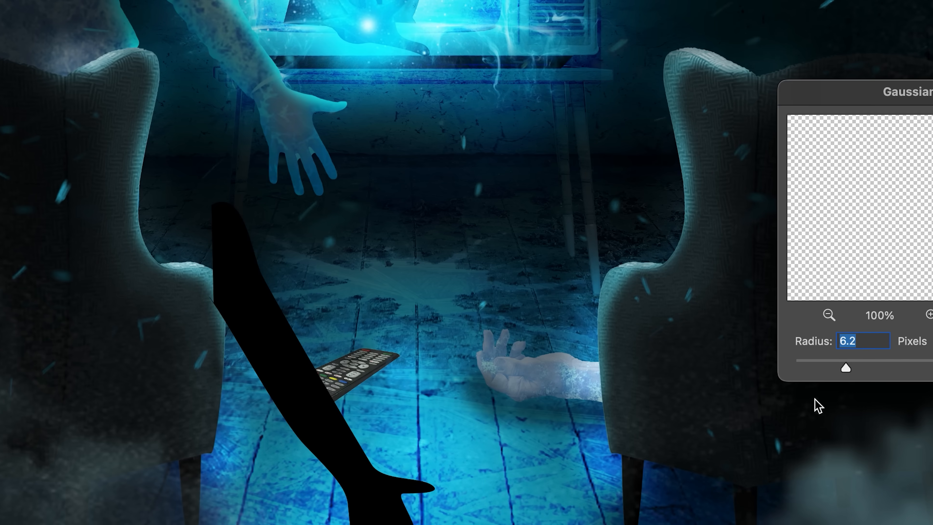
Step: Lower the Gaussian Blur radius for the black arm-shaped shadow on the floor
{"action": "left_click_drag", "start_coordinate": [846, 368], "coordinate": [810, 350]}
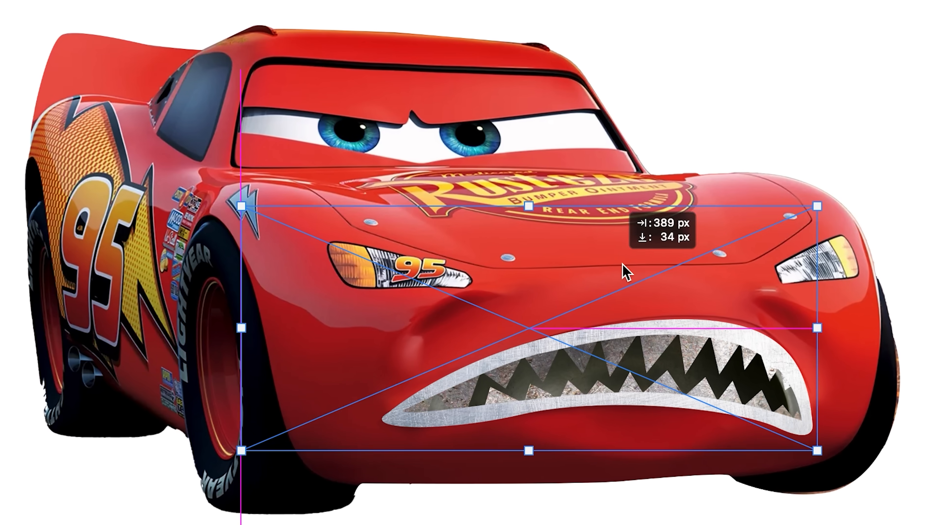
Step: Position the metal texture over the car's toothed mouth and transform the cartoon arm to hang between its teeth
{"action": "left_click_drag", "start_coordinate": [625, 267], "coordinate": [564, 219]}
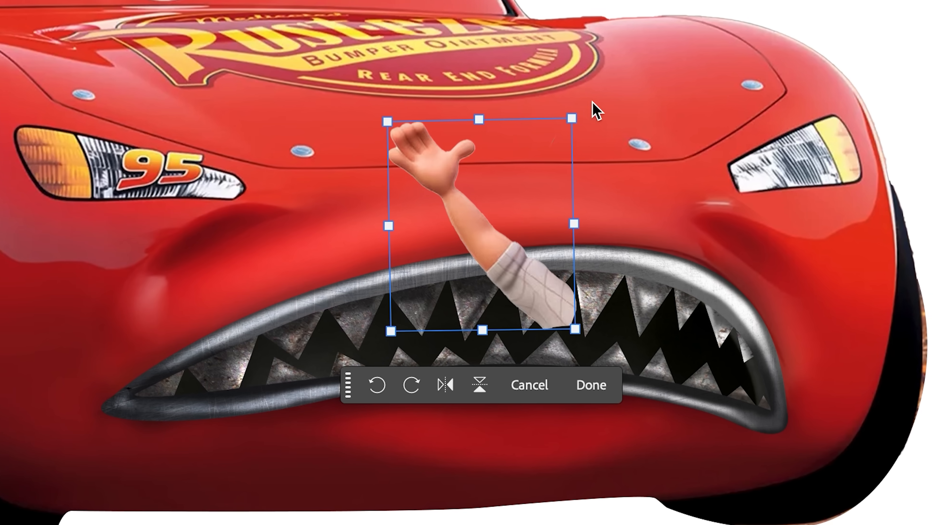
{"action": "left_click_drag", "start_coordinate": [594, 109], "coordinate": [510, 338]}
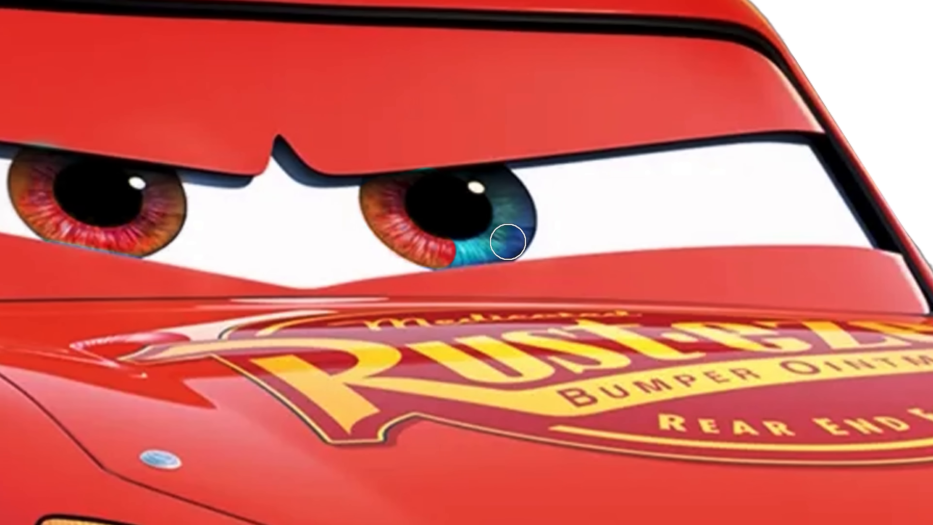
Step: Paint the remaining blue iris red and turn a closed path around the car's upper body into a selection
{"action": "left_click_drag", "start_coordinate": [511, 239], "coordinate": [531, 211]}
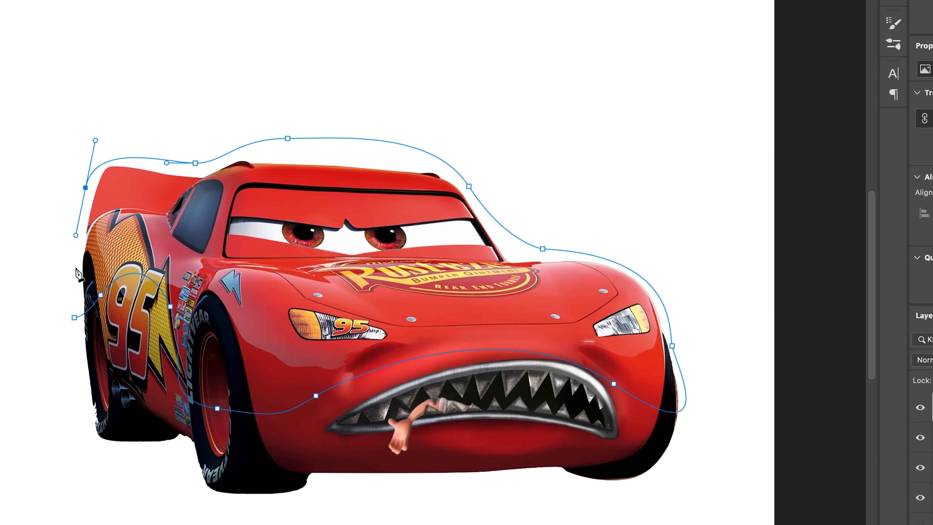
{"action": "left_click", "coordinate": [32, 323]}
{"action": "key", "text": "ctrl+Return"}
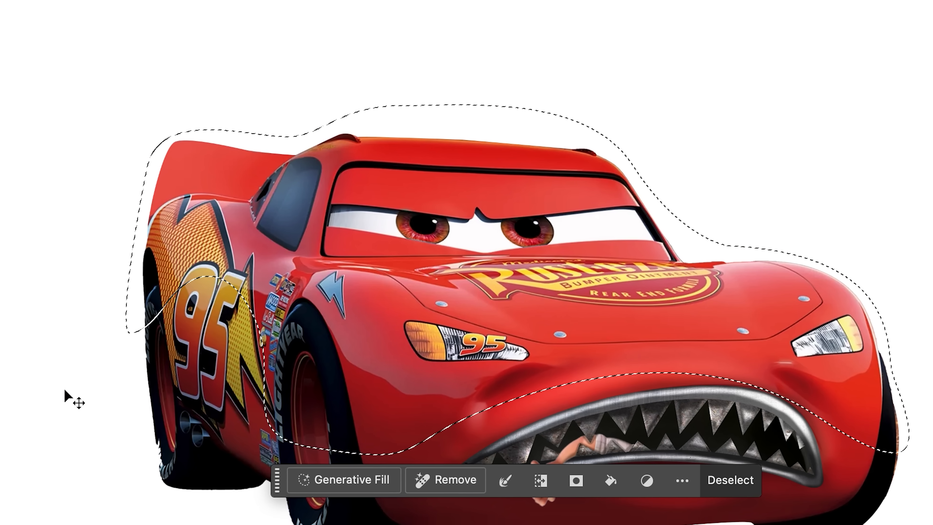
Step: Fill the selection over the car's upper body and clip an old cloth texture from the stock photo site to it
{"action": "key", "text": "alt+BackSpace"}
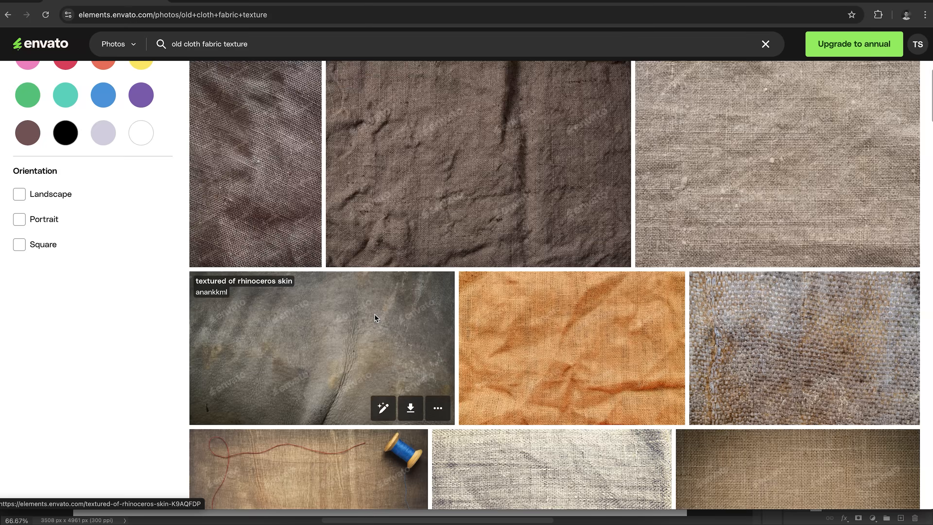
{"action": "scroll", "coordinate": [375, 314], "scroll_direction": "down", "scroll_amount": 10}
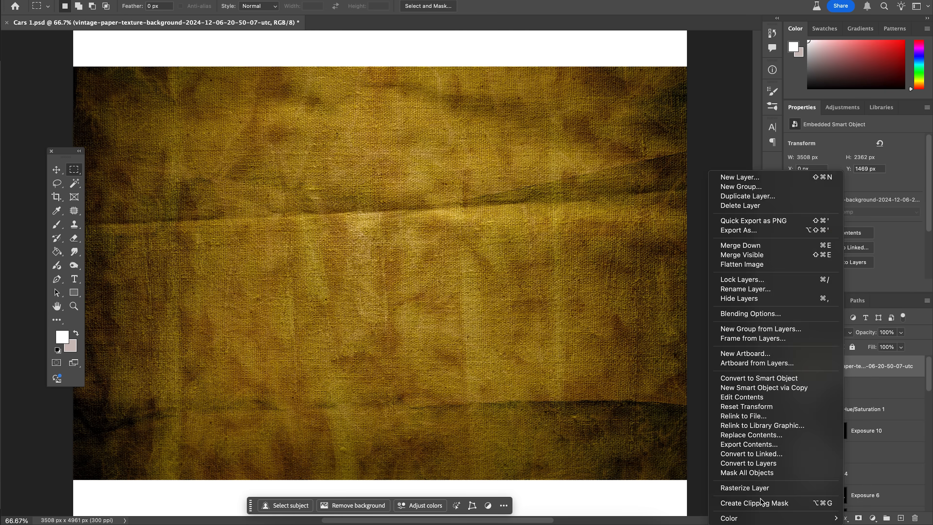
{"action": "left_click", "coordinate": [779, 509]}
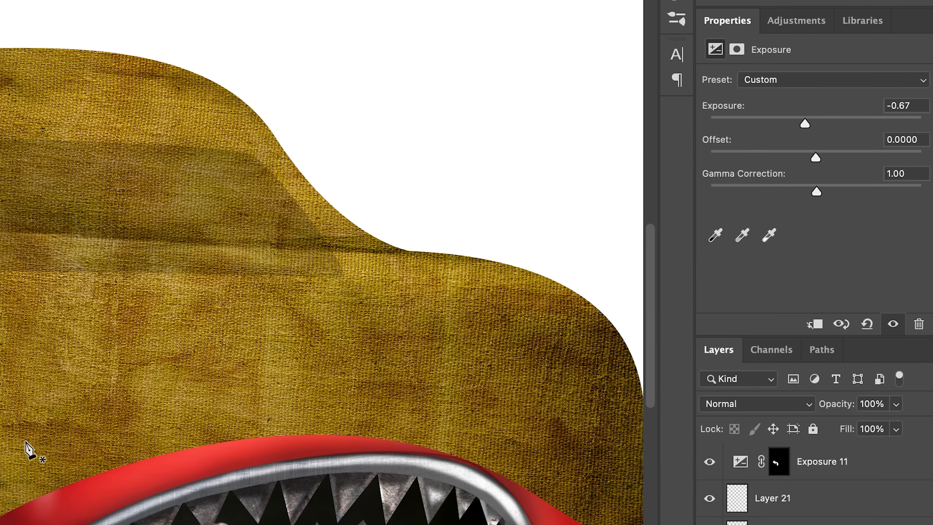
Step: Add an Exposure adjustment to a pen-outlined area on the cloth's front and brush shading along the cloth's edges
{"action": "left_click", "coordinate": [629, 444]}
{"action": "double_click", "coordinate": [69, 467]}
{"action": "left_click", "coordinate": [808, 15]}
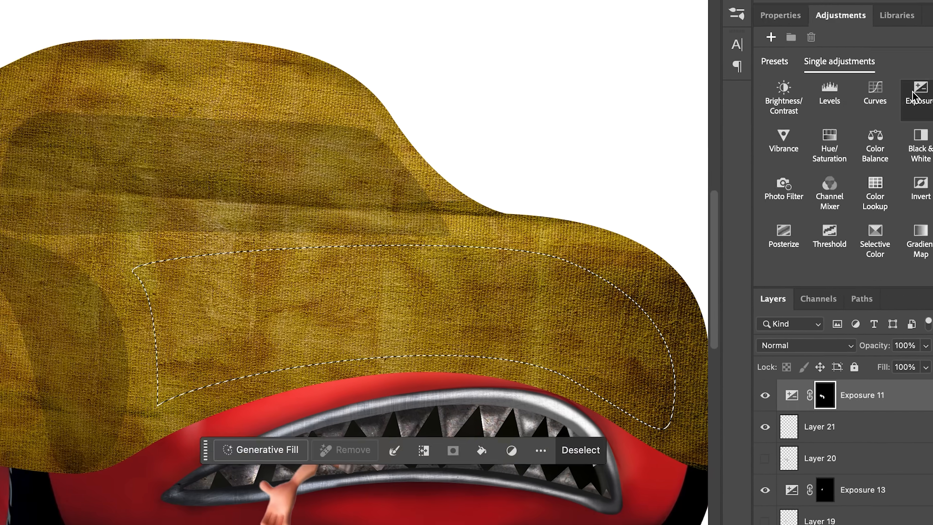
{"action": "left_click", "coordinate": [913, 96]}
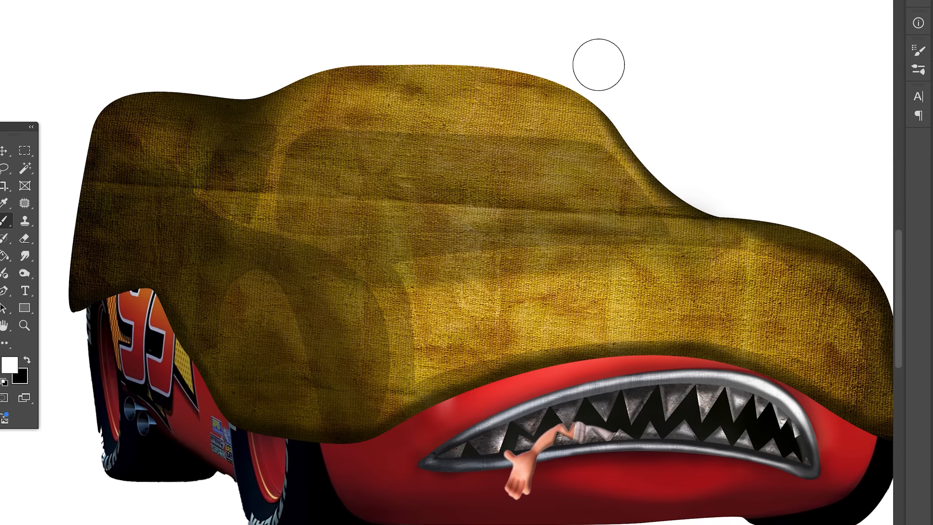
{"action": "left_click_drag", "start_coordinate": [744, 231], "coordinate": [770, 225]}
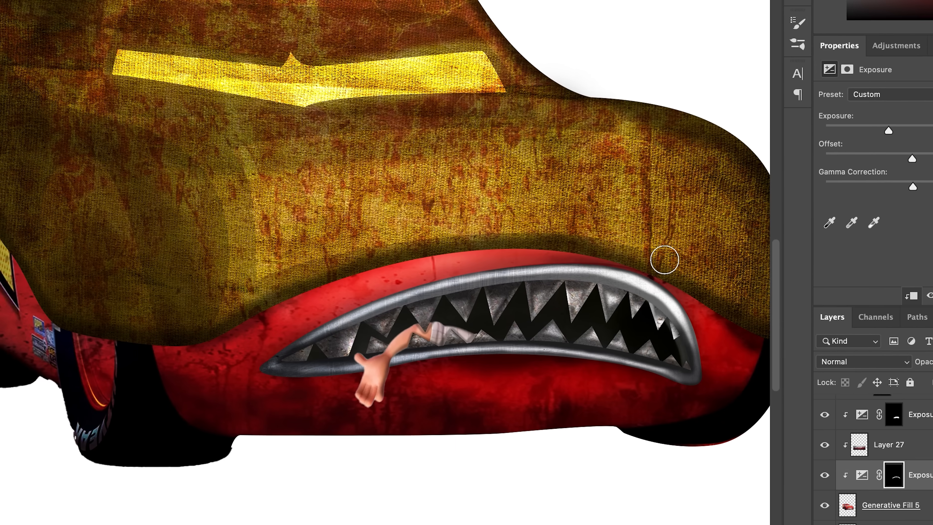
{"action": "left_click_drag", "start_coordinate": [746, 229], "coordinate": [637, 233]}
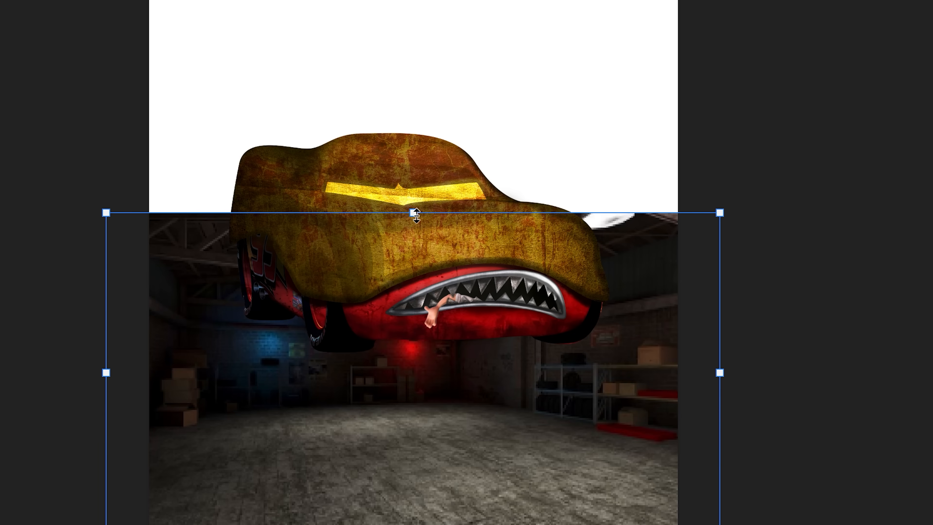
Step: Stretch the dark garage background upward behind the car and select the blank area below its floor
{"action": "left_click_drag", "start_coordinate": [551, 80], "coordinate": [555, 19]}
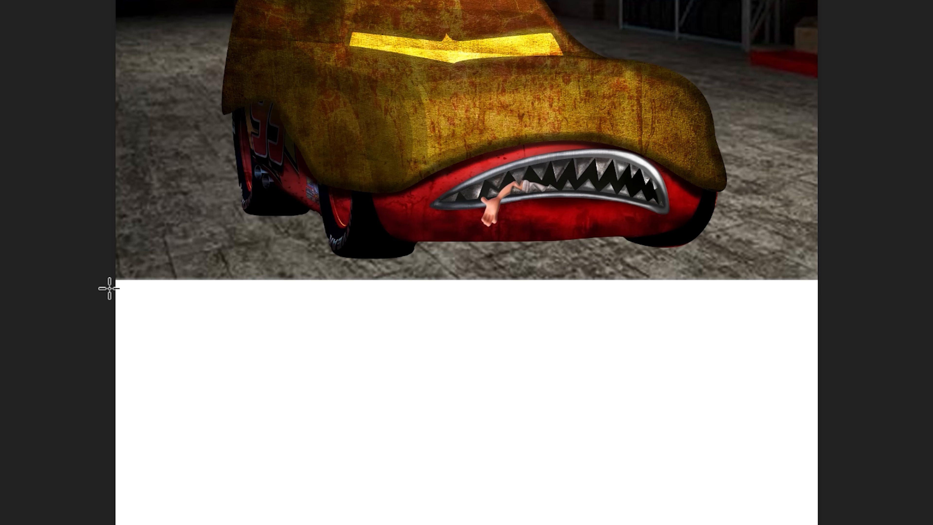
{"action": "left_click_drag", "start_coordinate": [108, 287], "coordinate": [816, 510]}
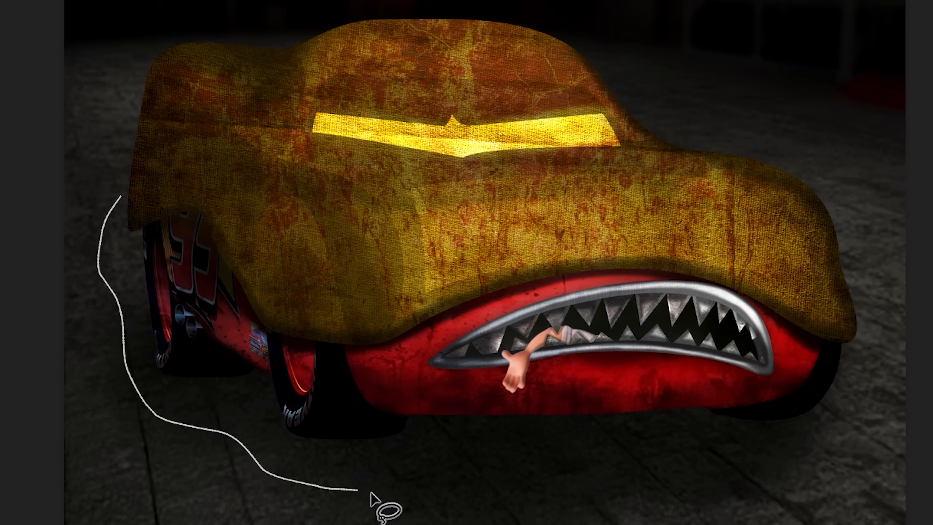
Step: Outline a puddle on the floor around the car, change its blend mode, and dab blood on the tooth tips
{"action": "left_click_drag", "start_coordinate": [372, 492], "coordinate": [761, 490]}
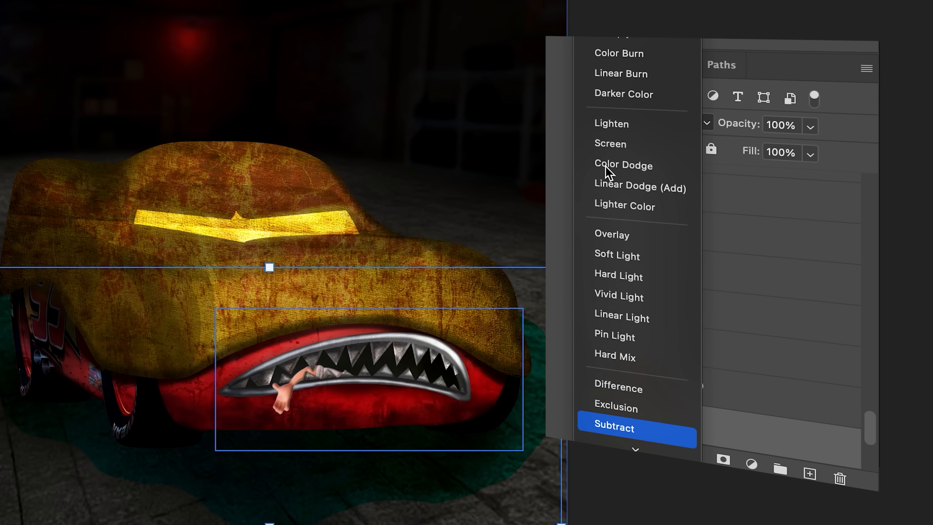
{"action": "left_click", "coordinate": [620, 2]}
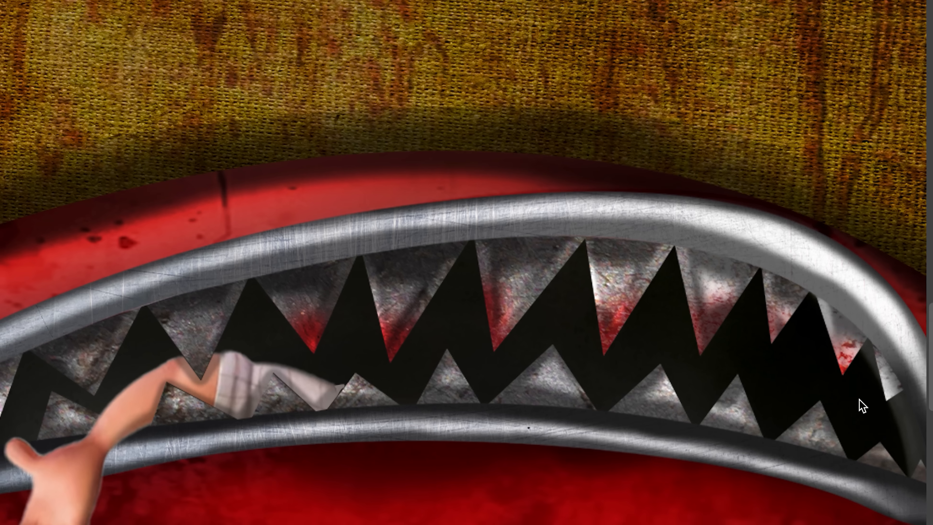
{"action": "left_click", "coordinate": [375, 311]}
{"action": "left_click", "coordinate": [235, 331]}
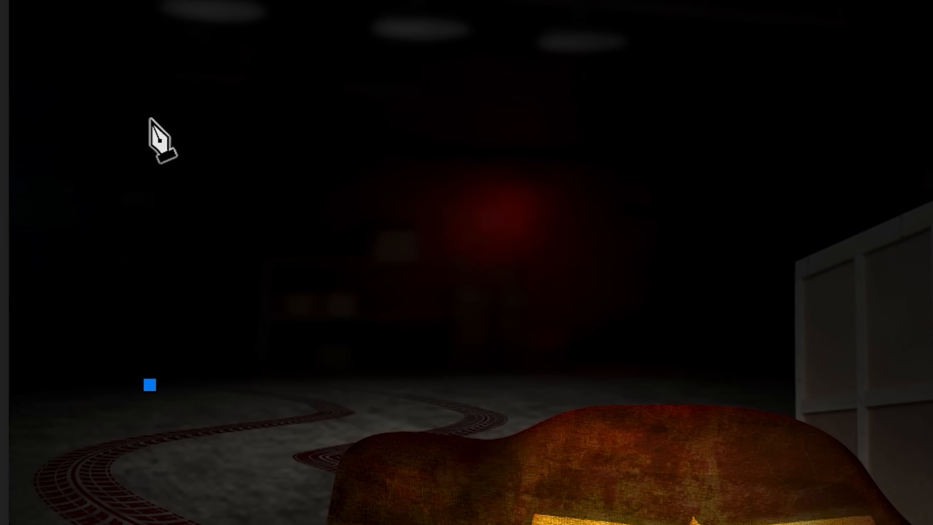
Step: Draw a four-cornered screen-shaped path on the dark back wall behind the car
{"action": "left_click", "coordinate": [217, 159]}
{"action": "left_click", "coordinate": [641, 160]}
{"action": "left_click", "coordinate": [652, 388]}
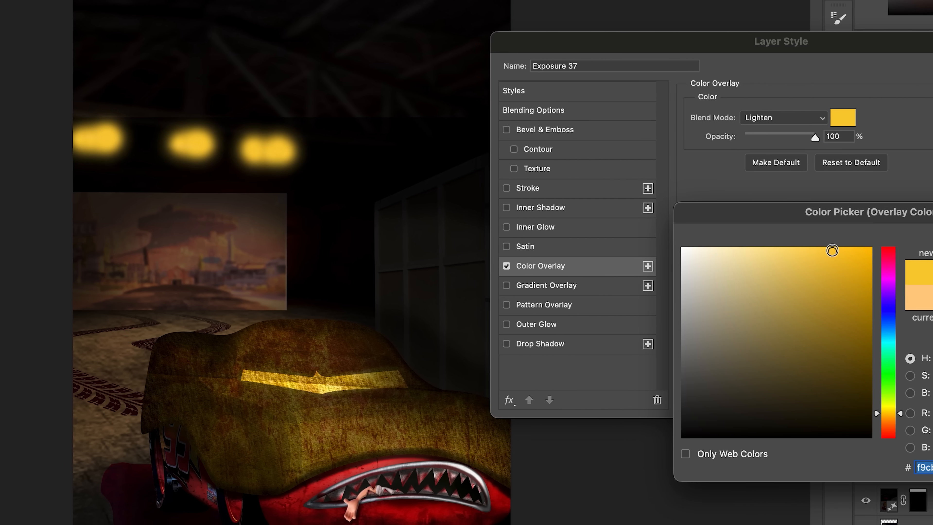
Step: Give the ceiling lights a golden-yellow Color Overlay, trying Overlay, Soft Light and Hard Light before settling on the Vivid Light blend mode
{"action": "key", "text": "Return"}
{"action": "left_click", "coordinate": [785, 118]}
{"action": "left_click", "coordinate": [784, 226]}
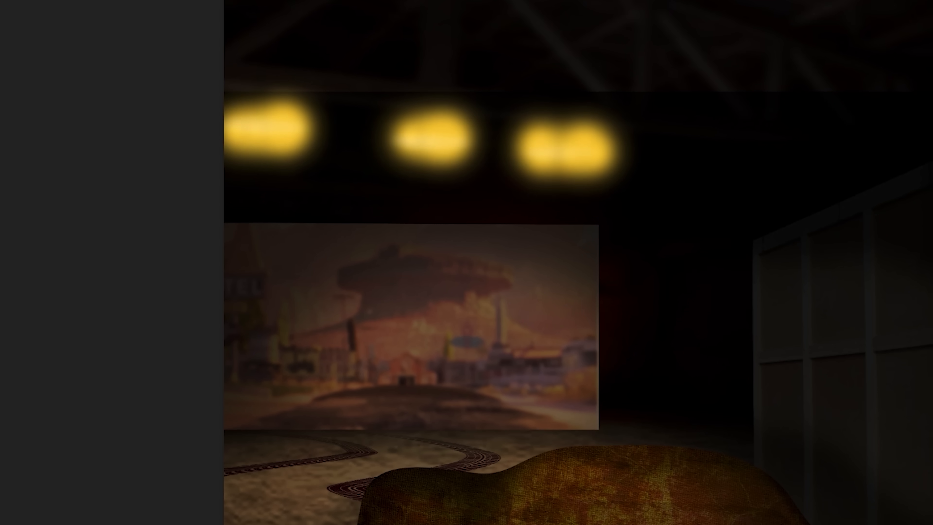
{"action": "left_click", "coordinate": [822, 122]}
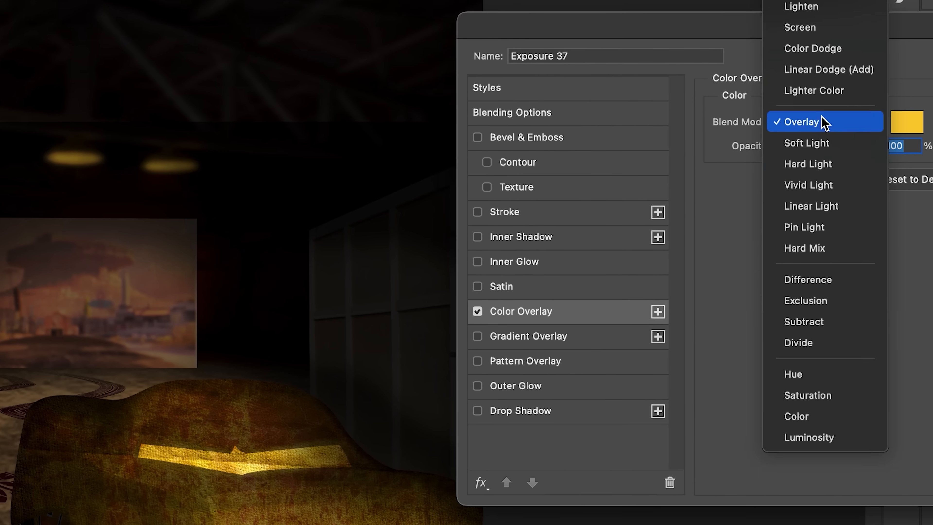
{"action": "left_click", "coordinate": [826, 144]}
{"action": "left_click", "coordinate": [875, 128]}
{"action": "left_click", "coordinate": [877, 148]}
{"action": "left_click", "coordinate": [922, 132]}
{"action": "left_click", "coordinate": [930, 152]}
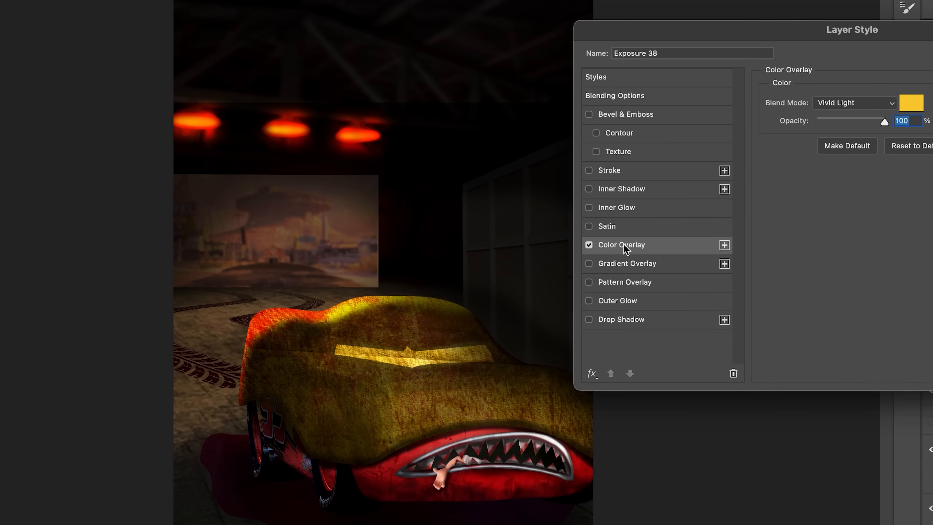
Step: Change the Color Overlay on the exposure highlight along the car's roof and rear to orange-red fe4500
{"action": "left_click", "coordinate": [931, 137]}
{"action": "left_click", "coordinate": [415, 174]}
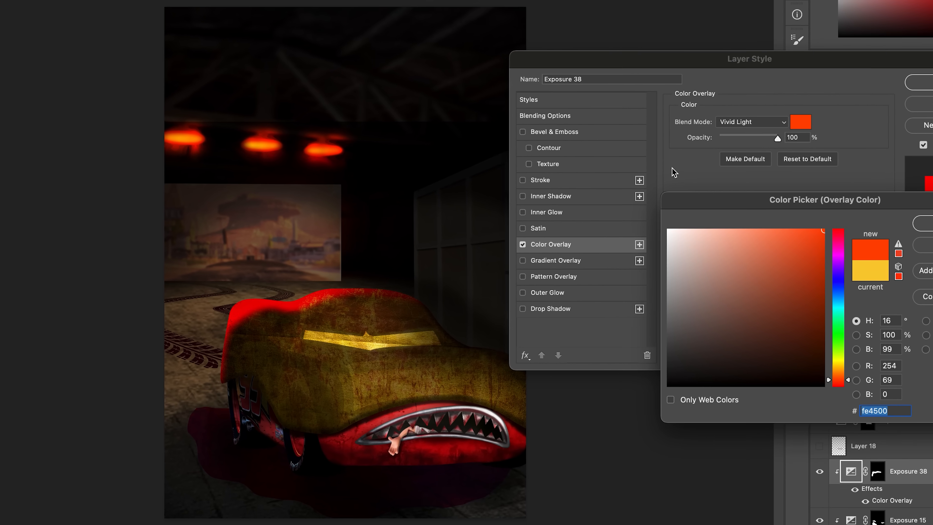